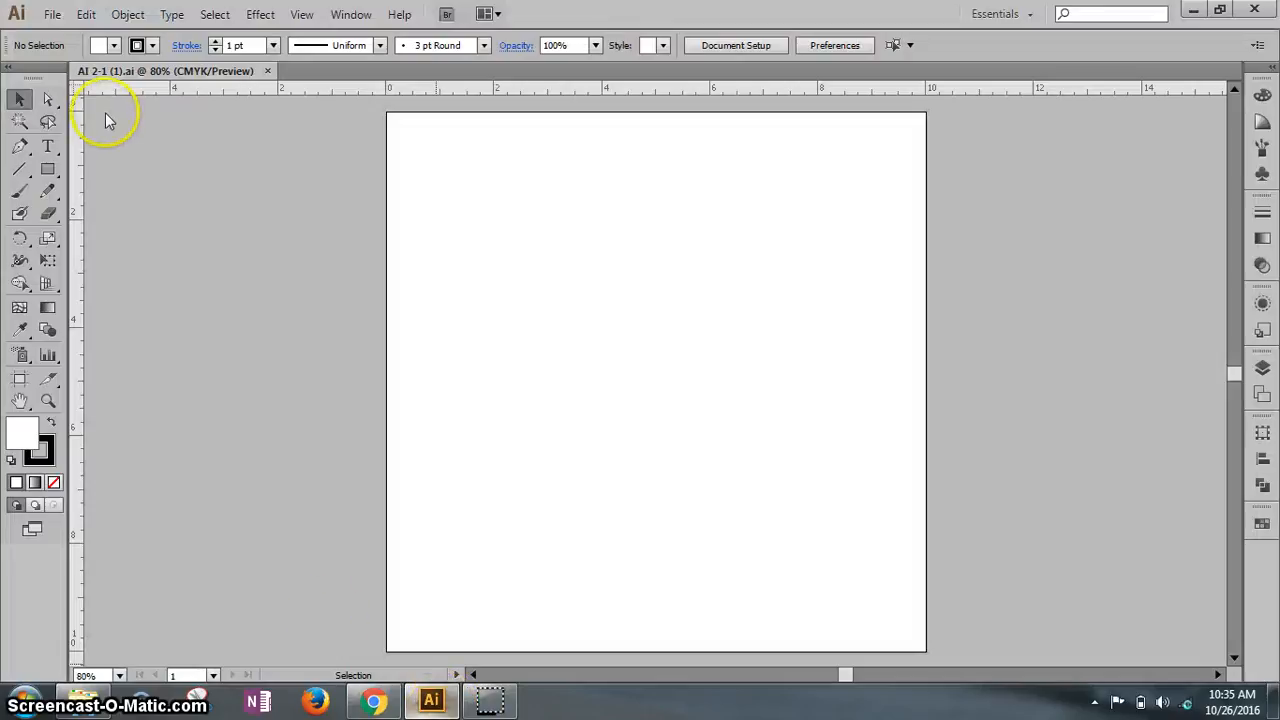
Step: Save the document under the new file name BerrySymposium1.1_VIDEO_dah.ai
click(52, 15)
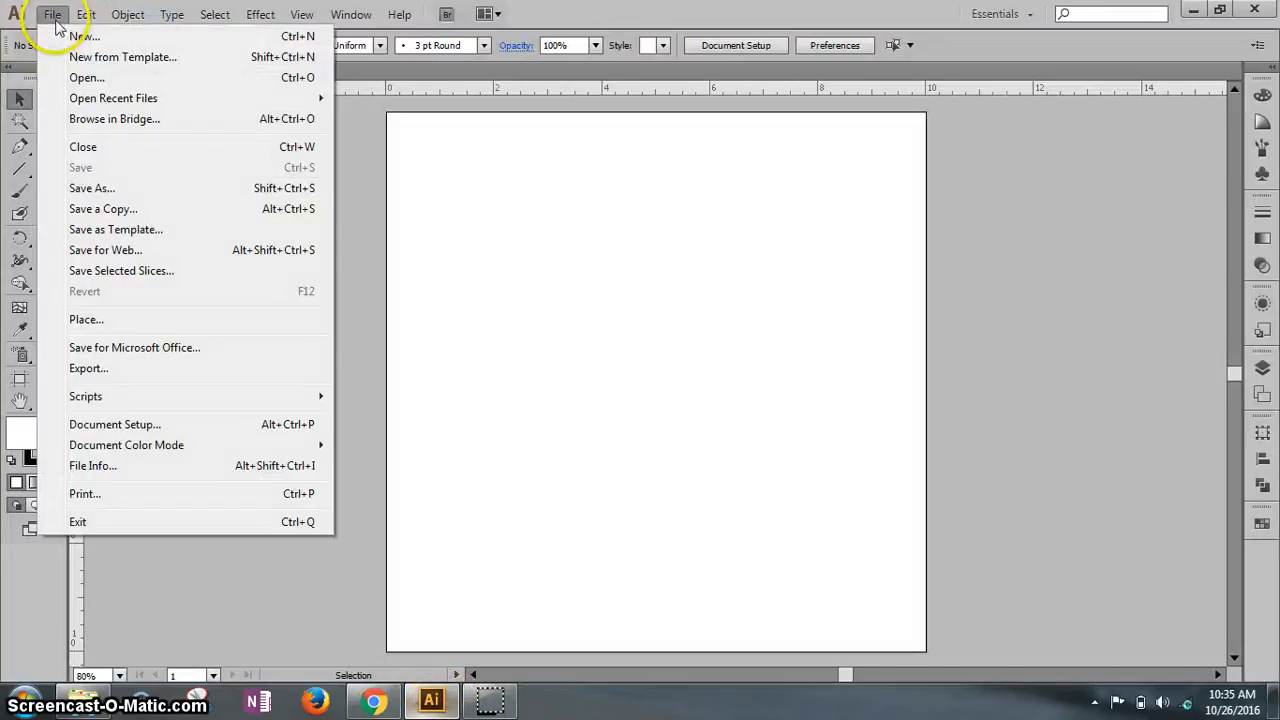
click(88, 188)
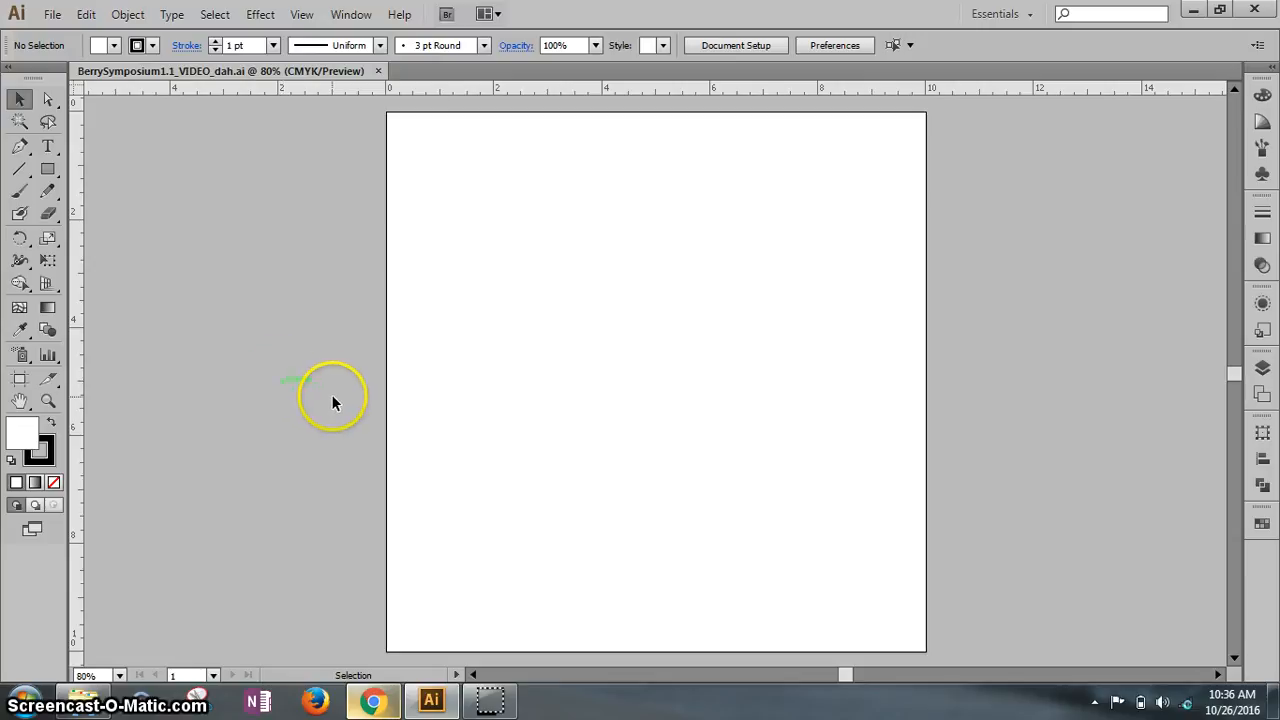
Step: Hide the bounding box display for selected objects
click(301, 14)
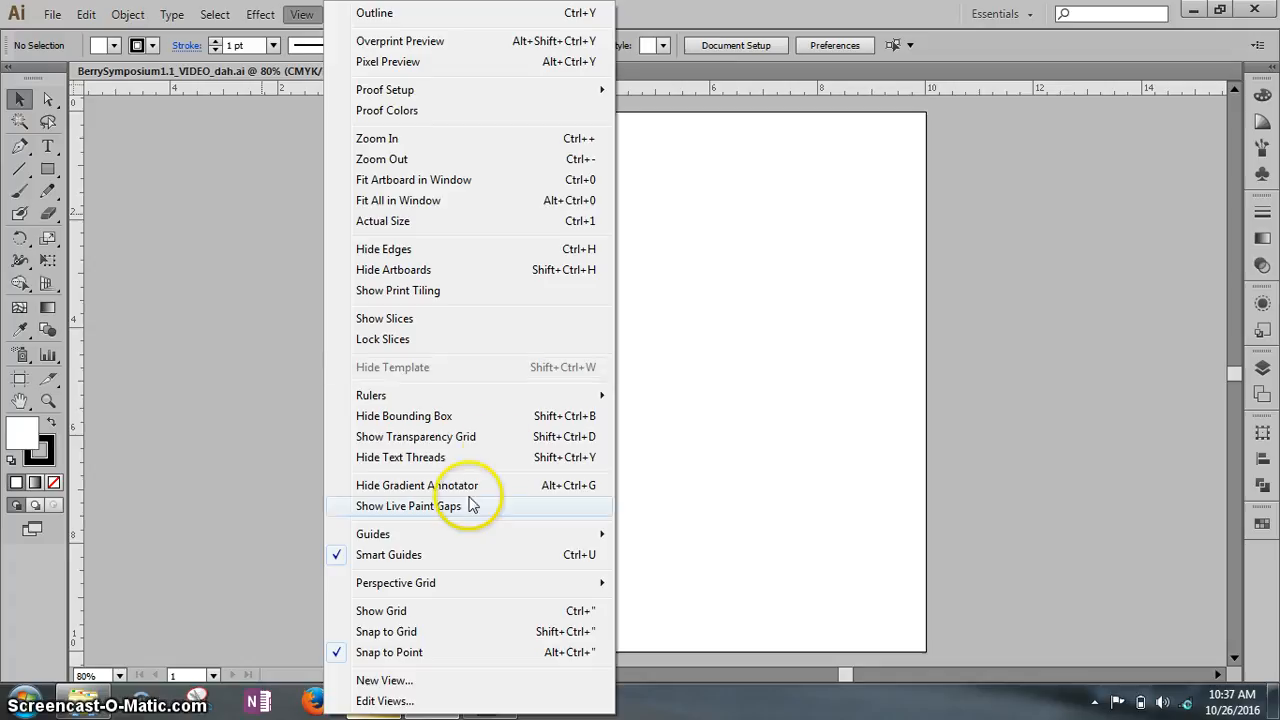
click(446, 418)
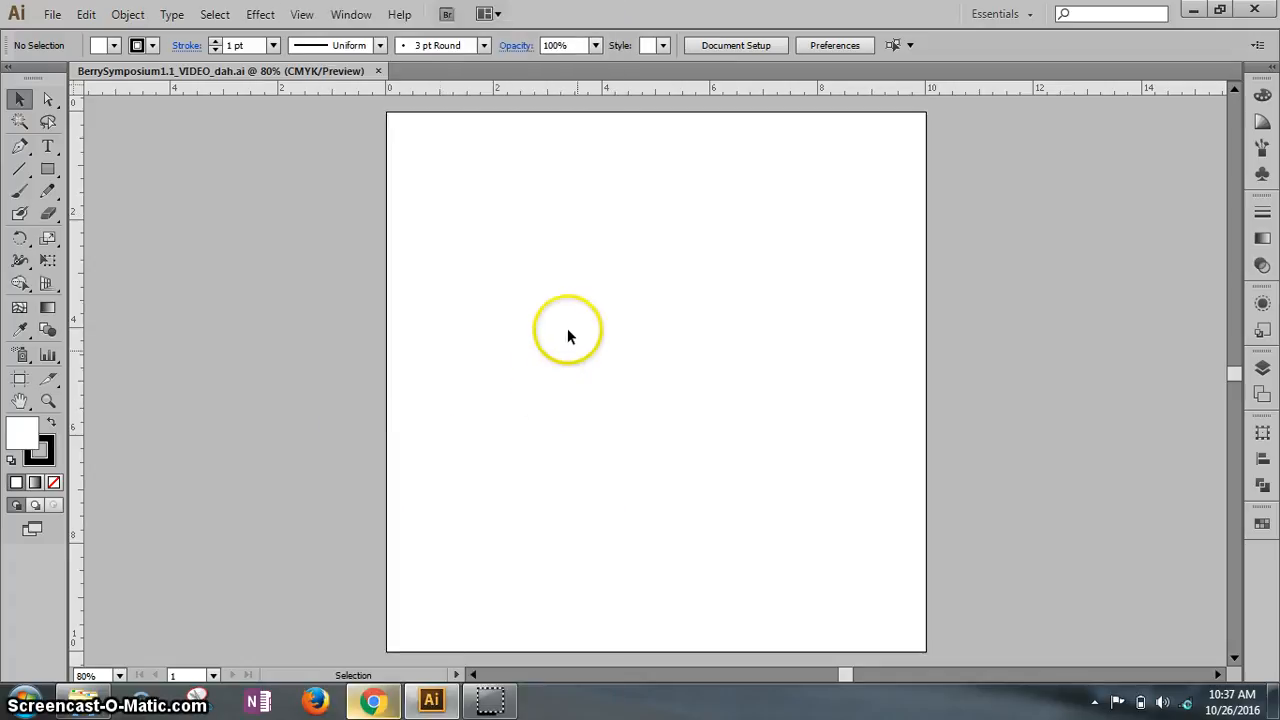
drag(577, 334, 671, 440)
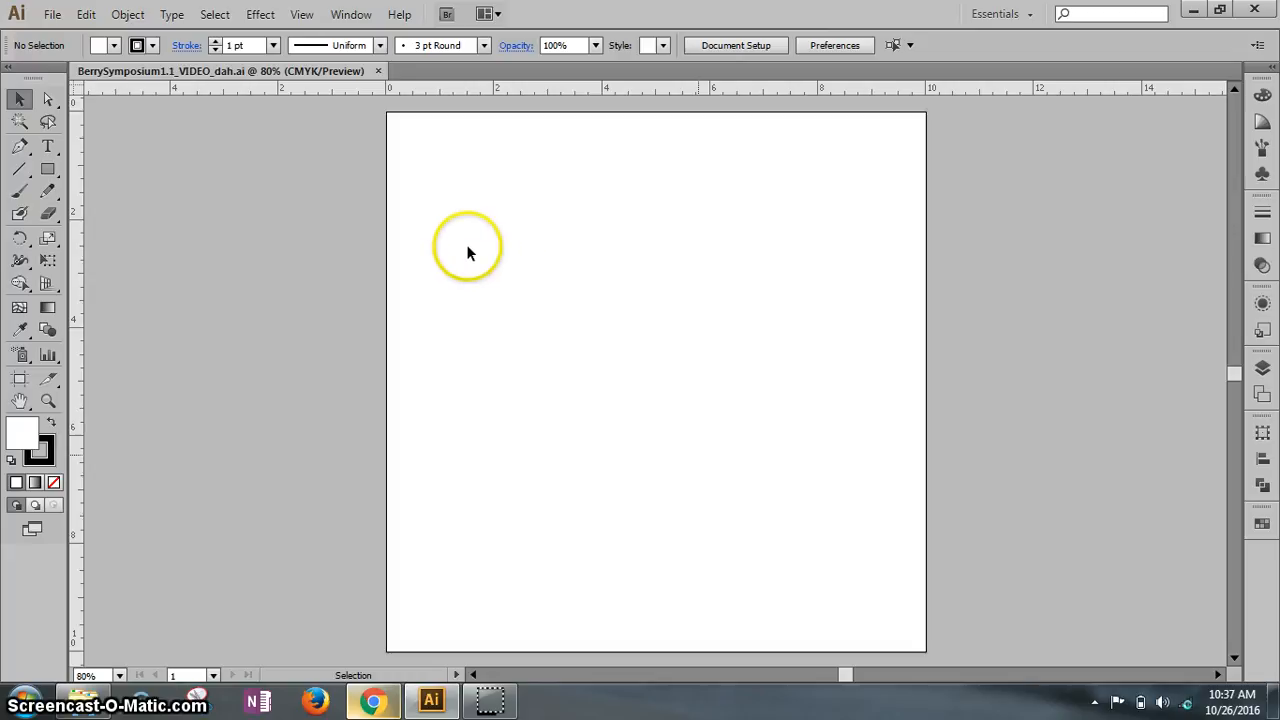
drag(467, 252, 827, 561)
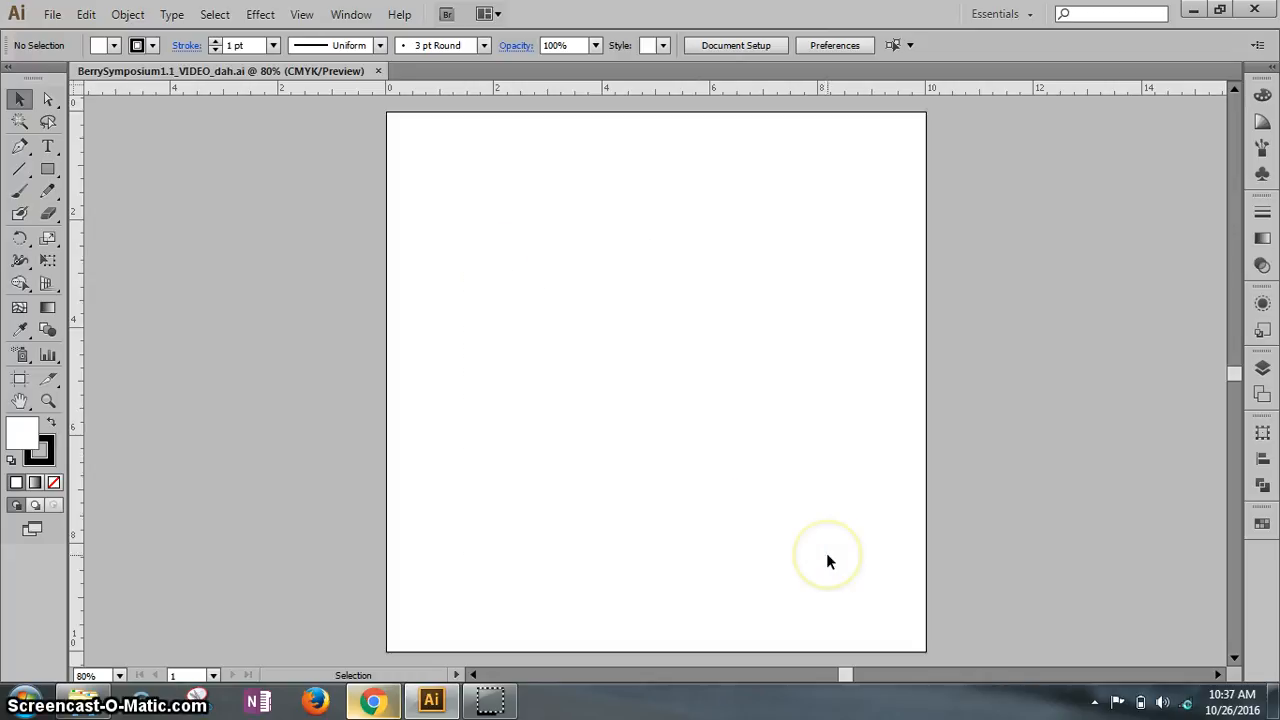
Step: Add the point text "BERRY" in capitals near the middle of the artboard
click(47, 146)
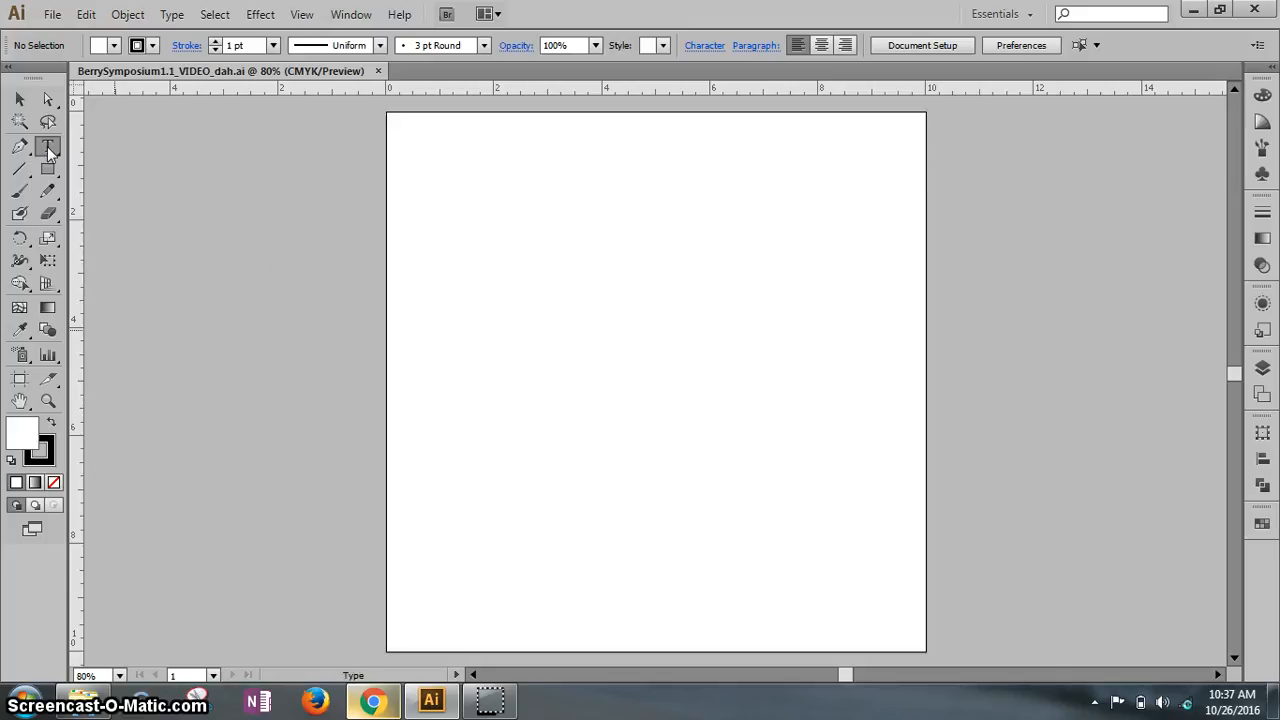
click(667, 388)
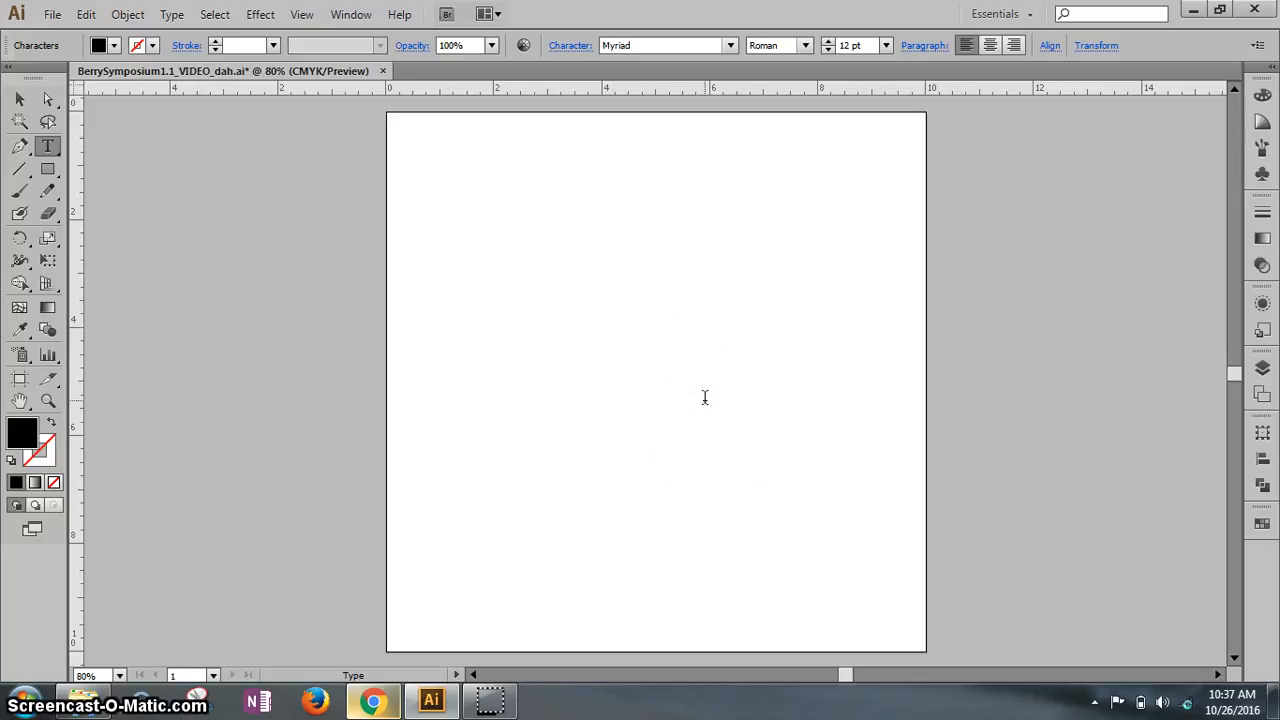
text(BERRY)
Step: Select the BERRY text as an object and bring up the Character settings
click(19, 100)
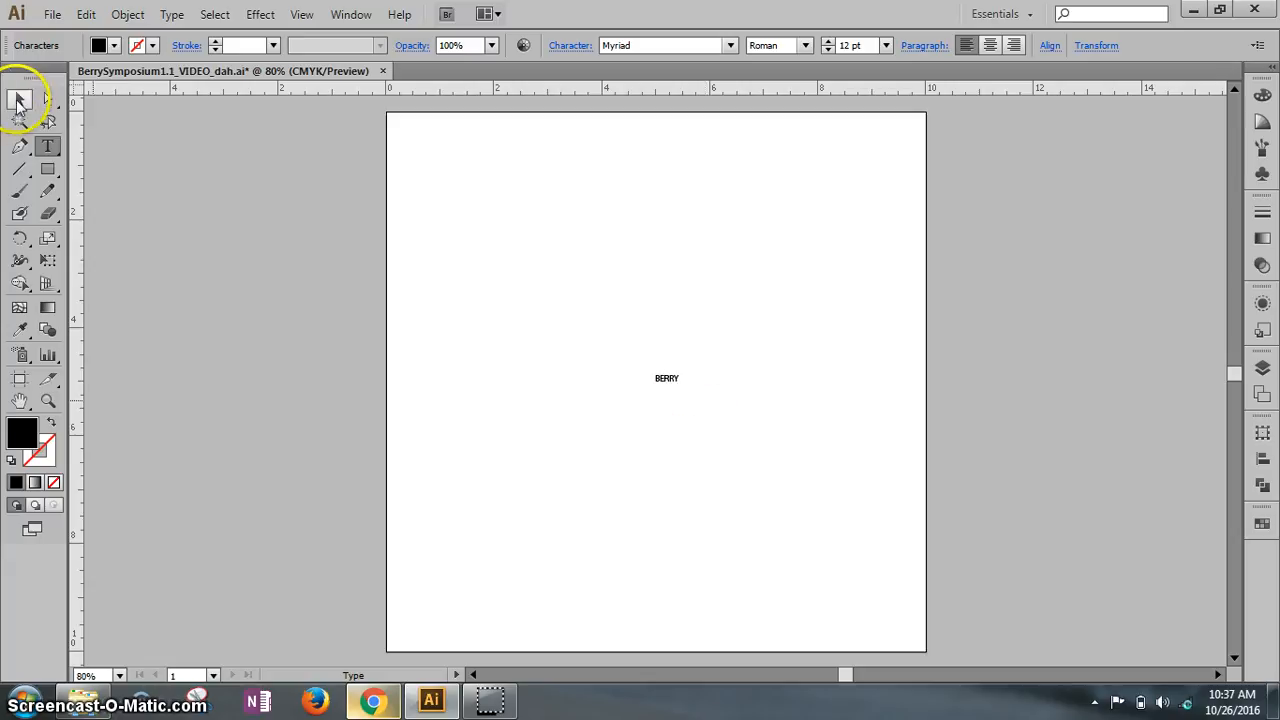
click(660, 380)
mouse_move(661, 381)
mouse_down()
mouse_move(649, 378)
mouse_move(660, 378)
mouse_up()
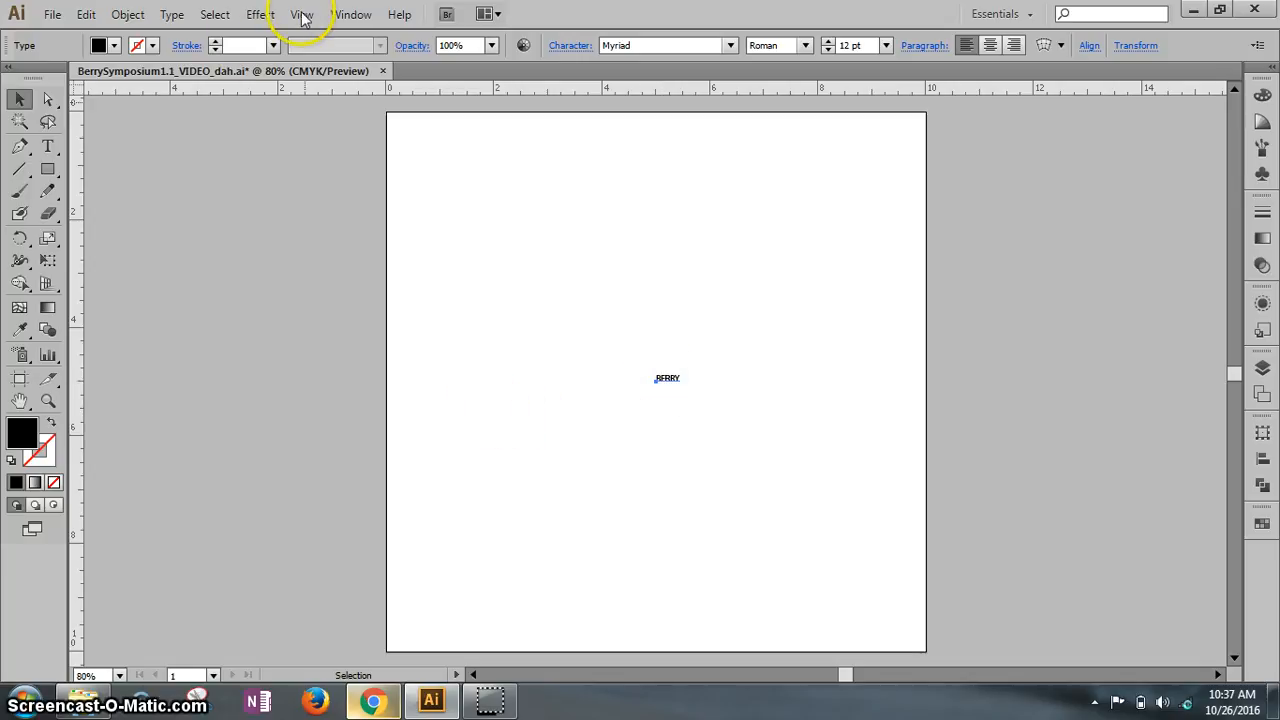
click(340, 14)
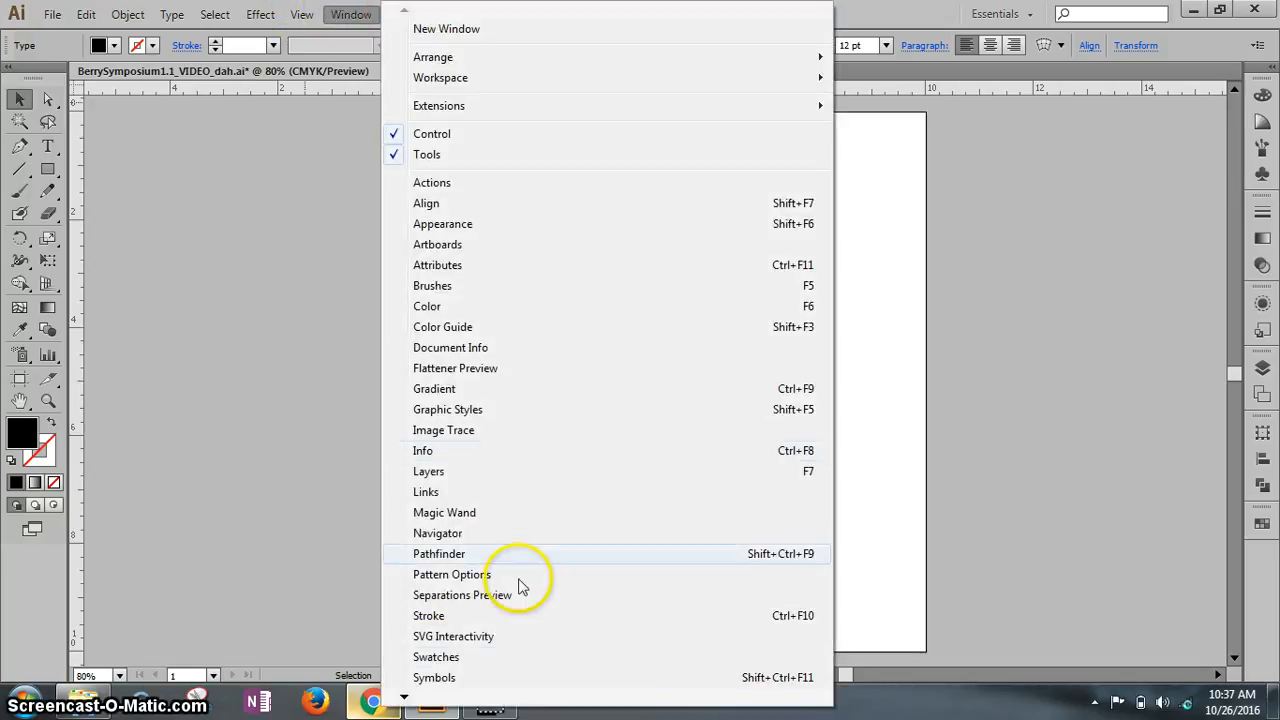
mouse_move(404, 700)
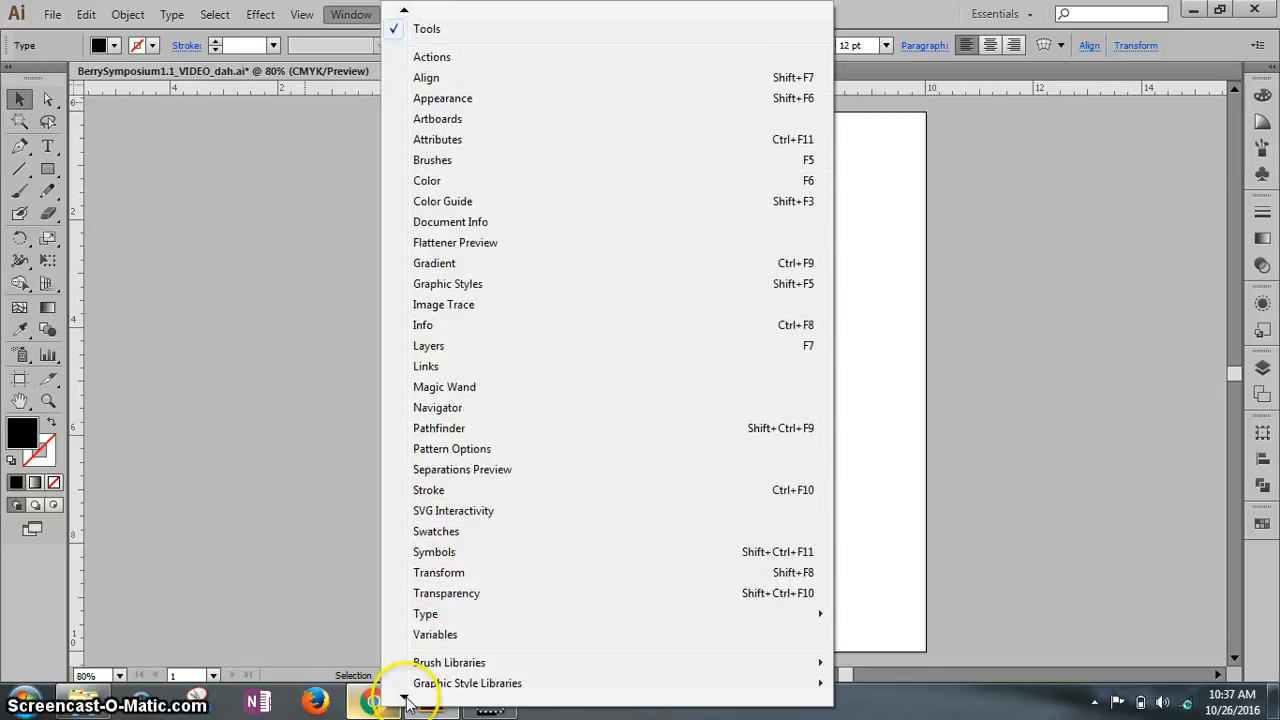
mouse_move(455, 594)
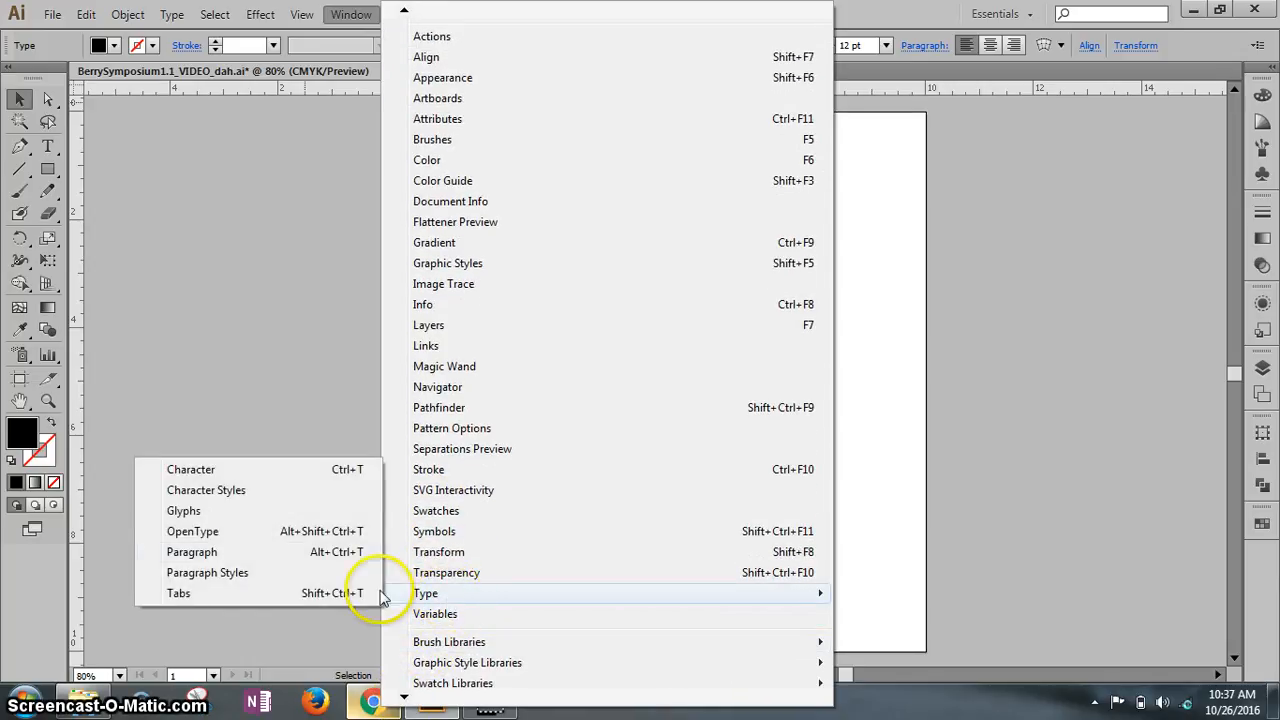
click(260, 470)
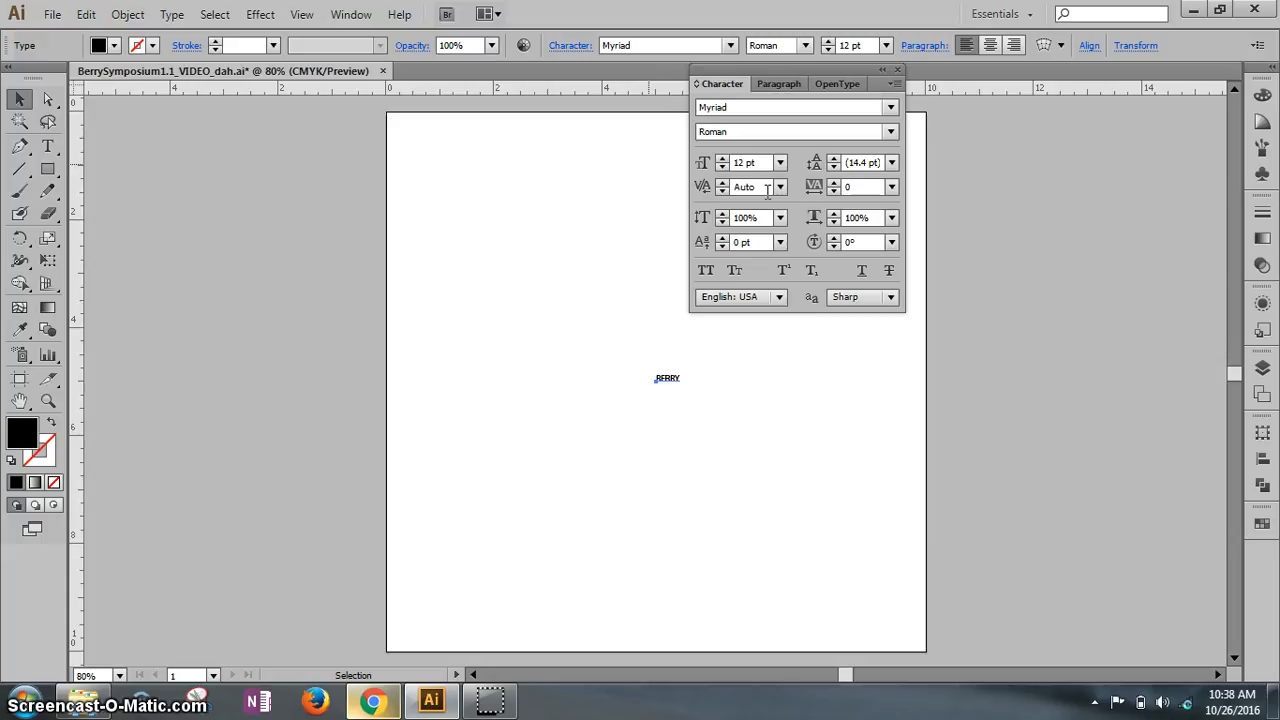
Step: Hide the additional Character options and show them again
click(894, 83)
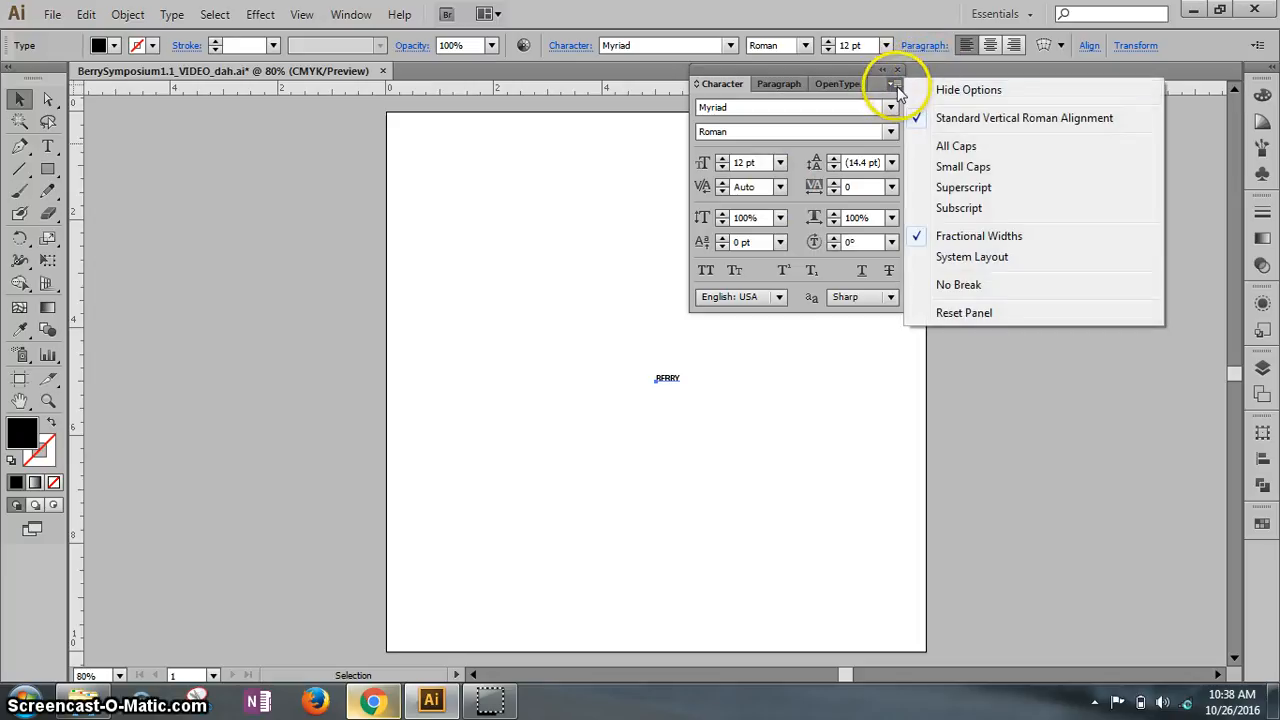
click(924, 88)
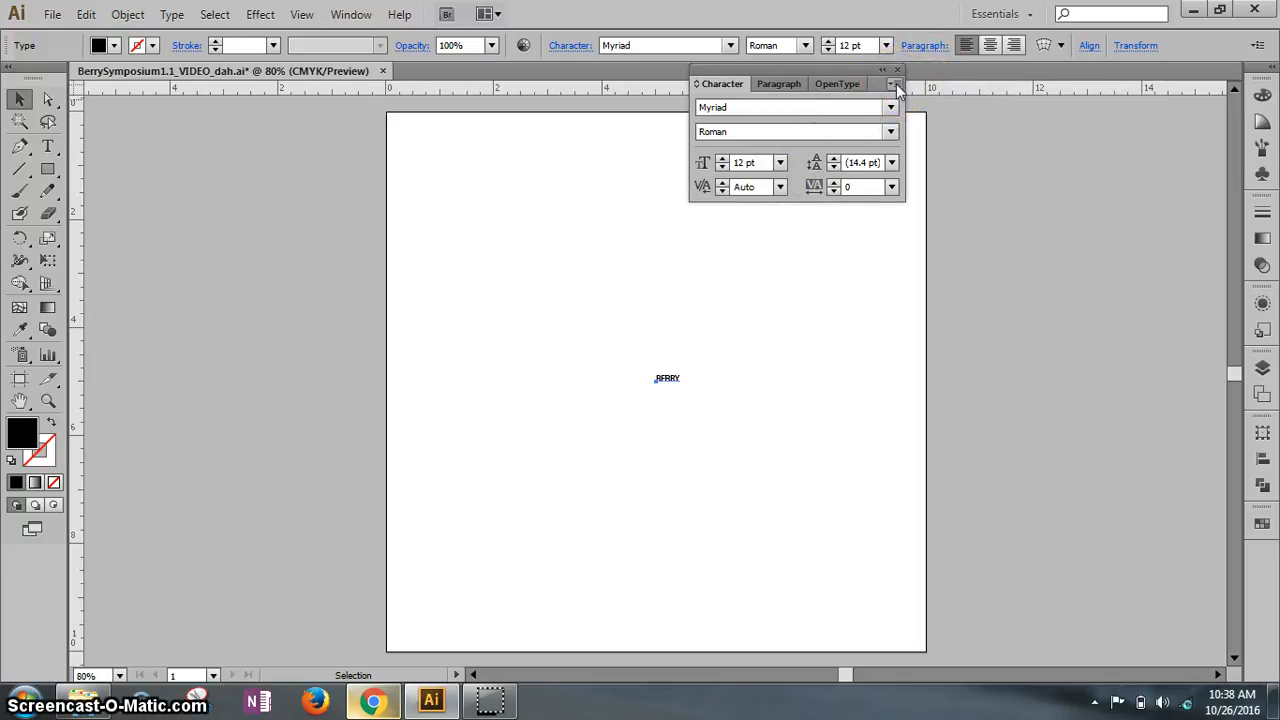
click(896, 86)
click(935, 88)
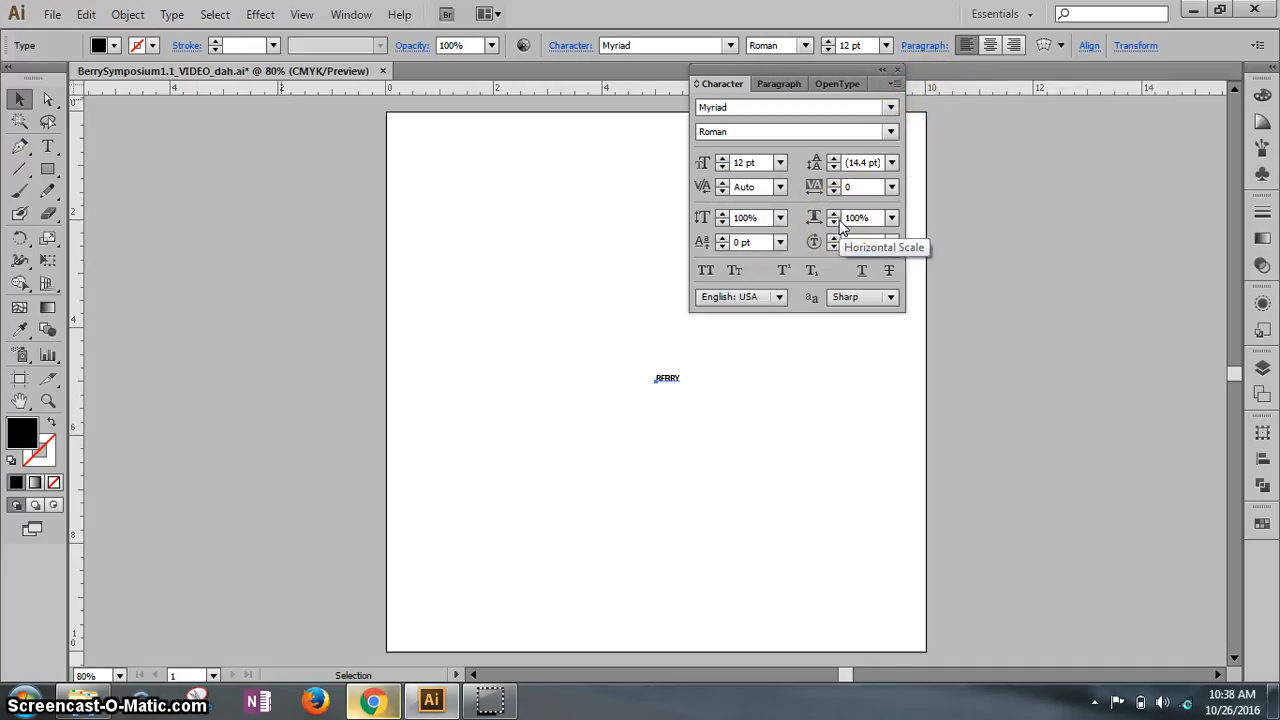
Step: Set the font size of the BERRY text to 142 pt
click(740, 164)
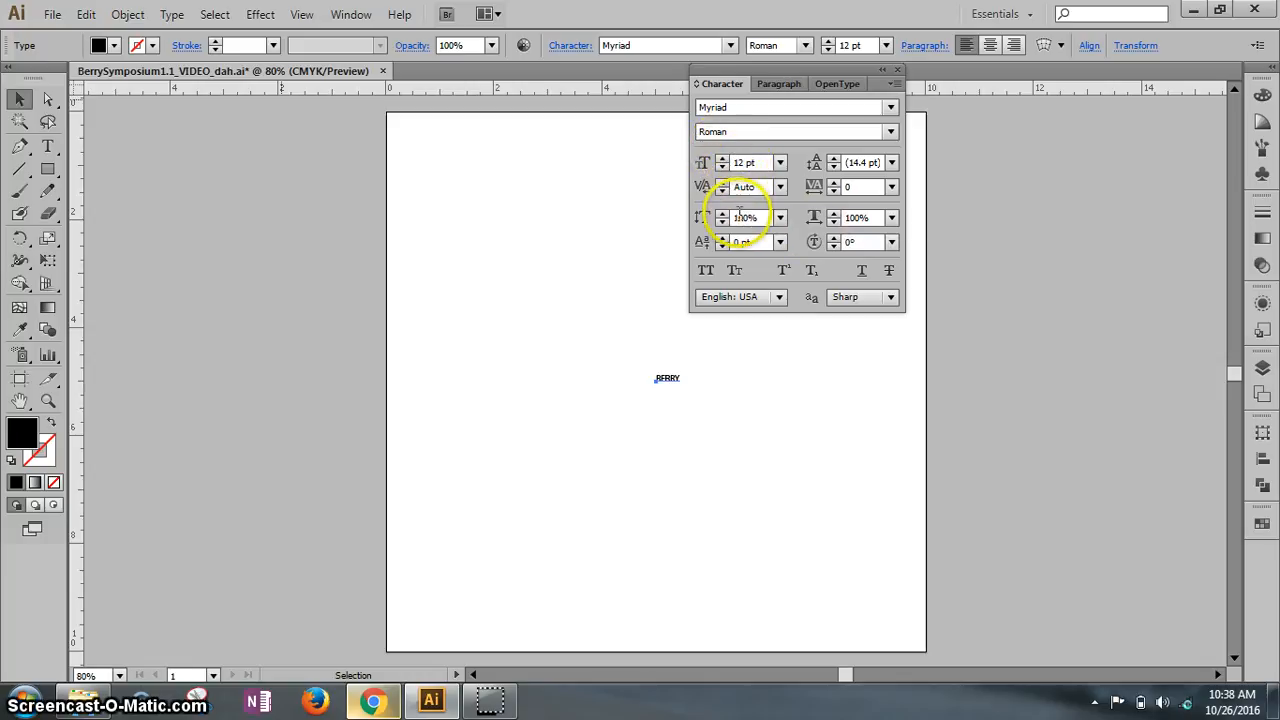
click(846, 162)
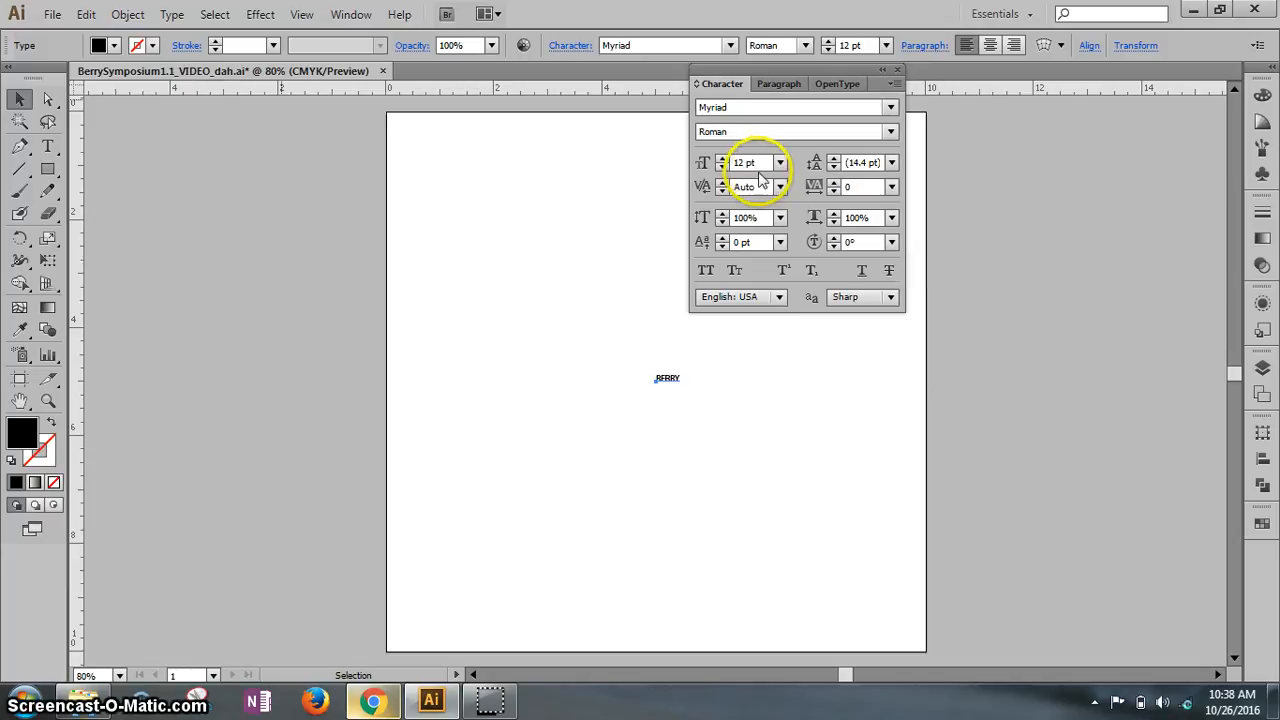
click(731, 163)
drag(731, 163, 707, 168)
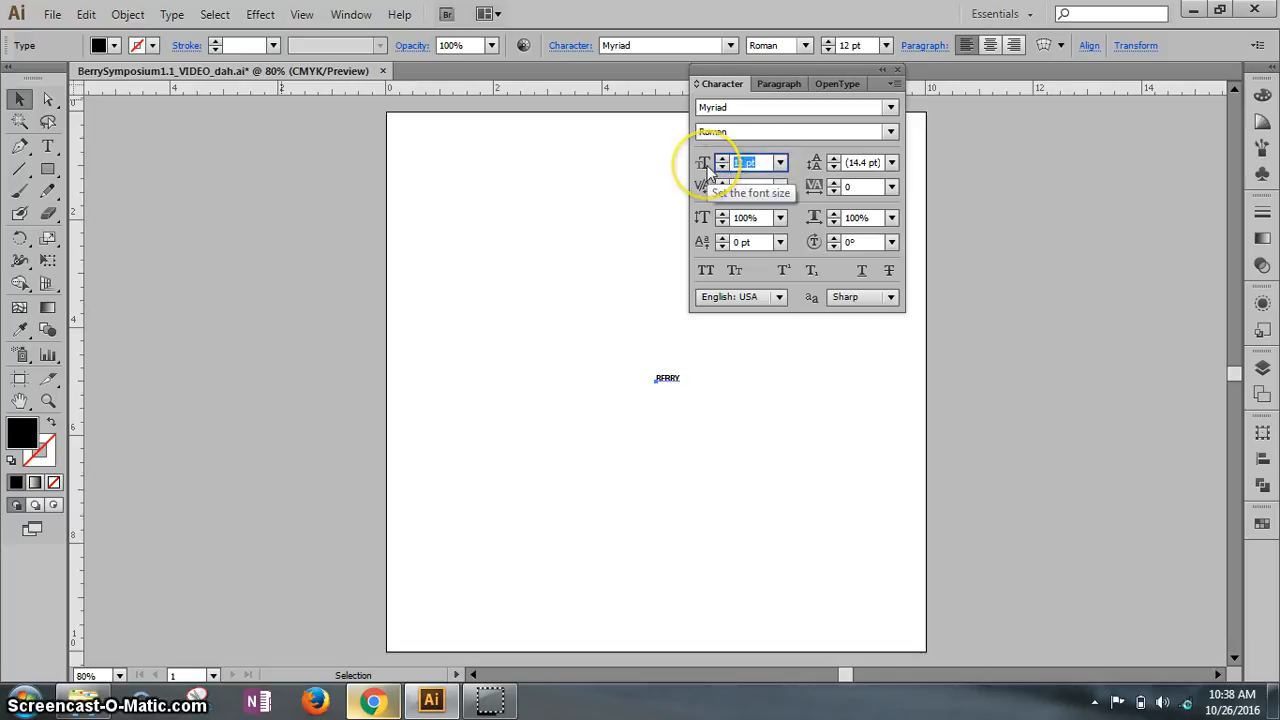
text(142)
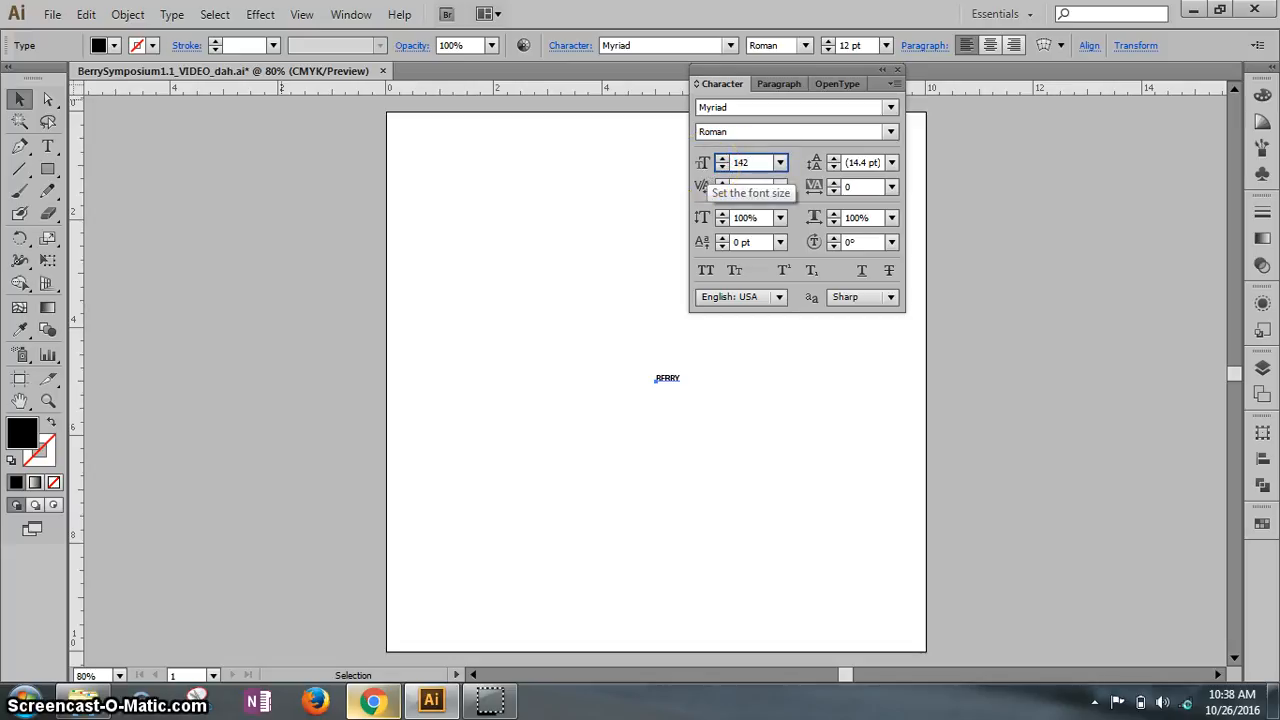
key(Return)
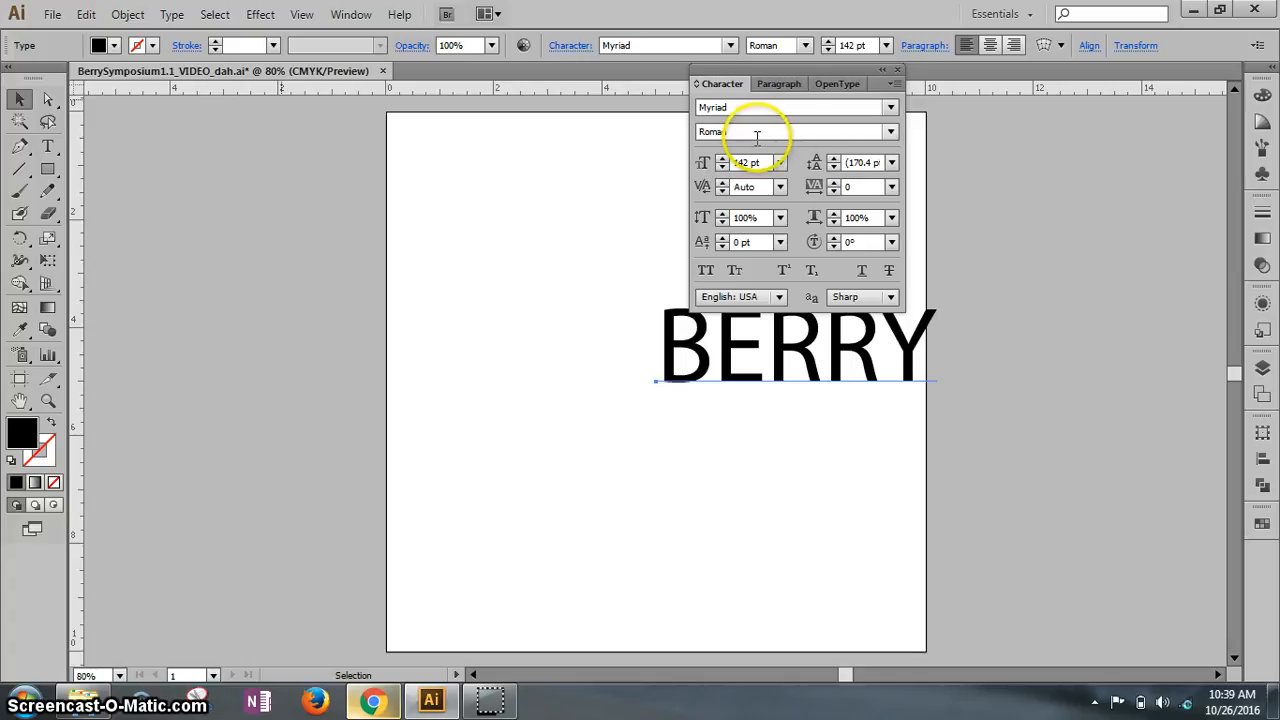
Step: Change the font of the BERRY text to Times New Roman Regular
click(891, 108)
scroll(893, 113, down, 15)
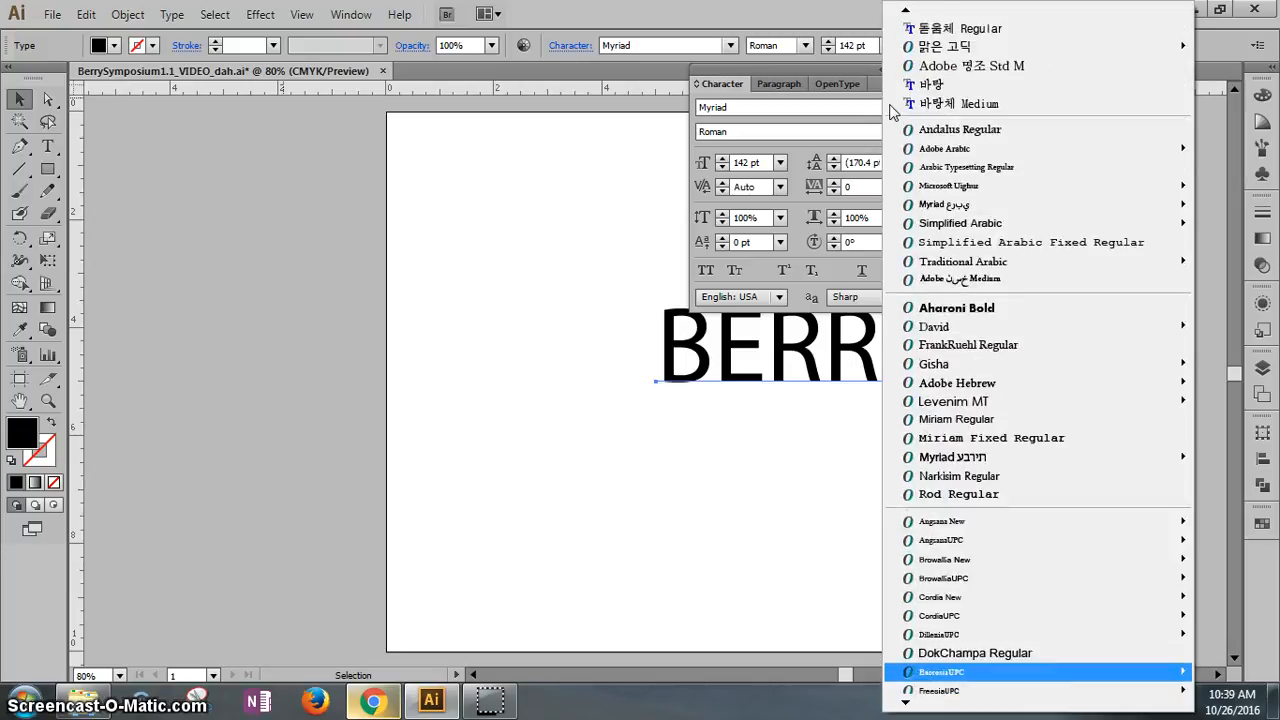
scroll(893, 113, down, 15)
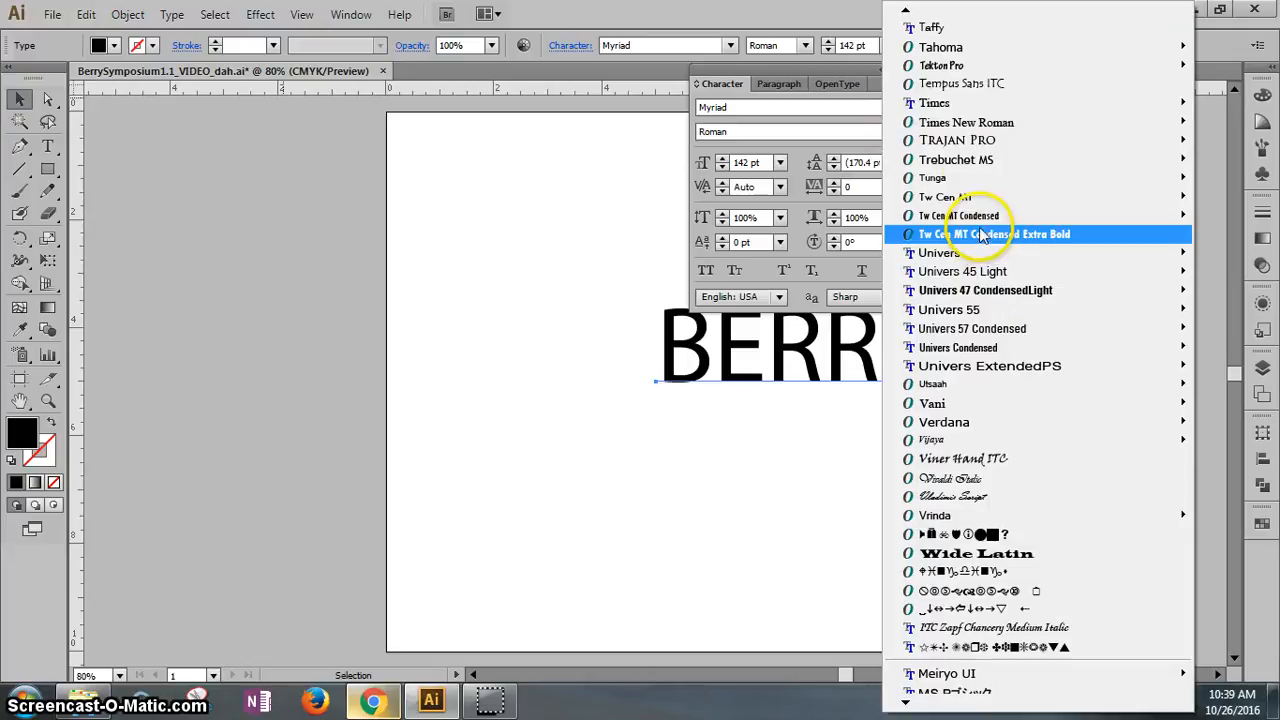
mouse_move(980, 126)
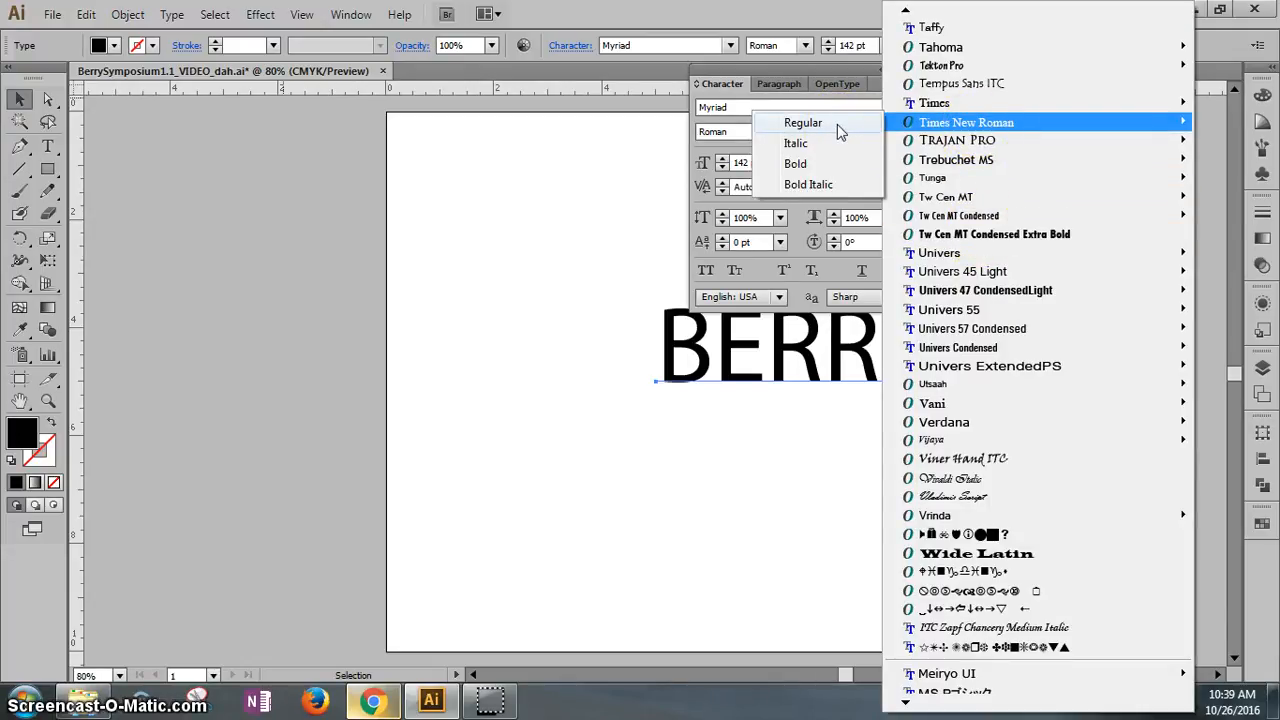
click(837, 124)
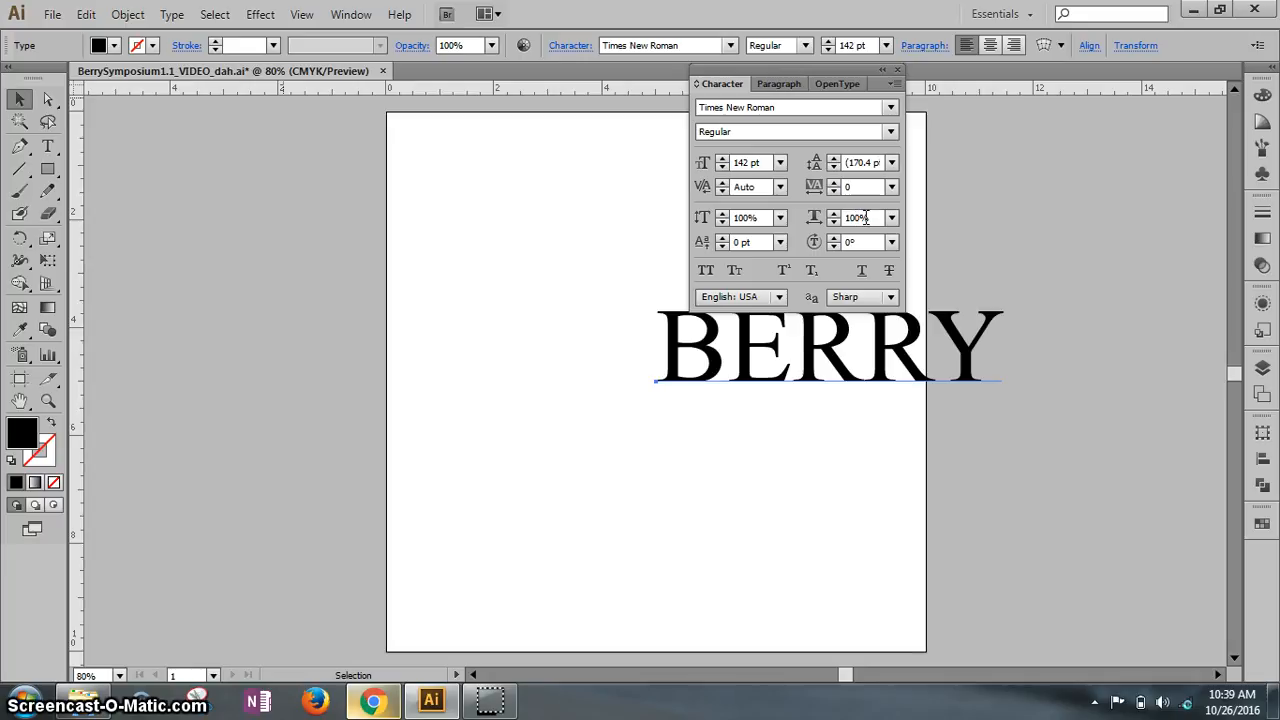
Step: Set the horizontal scale of the BERRY text to 90%
click(831, 222)
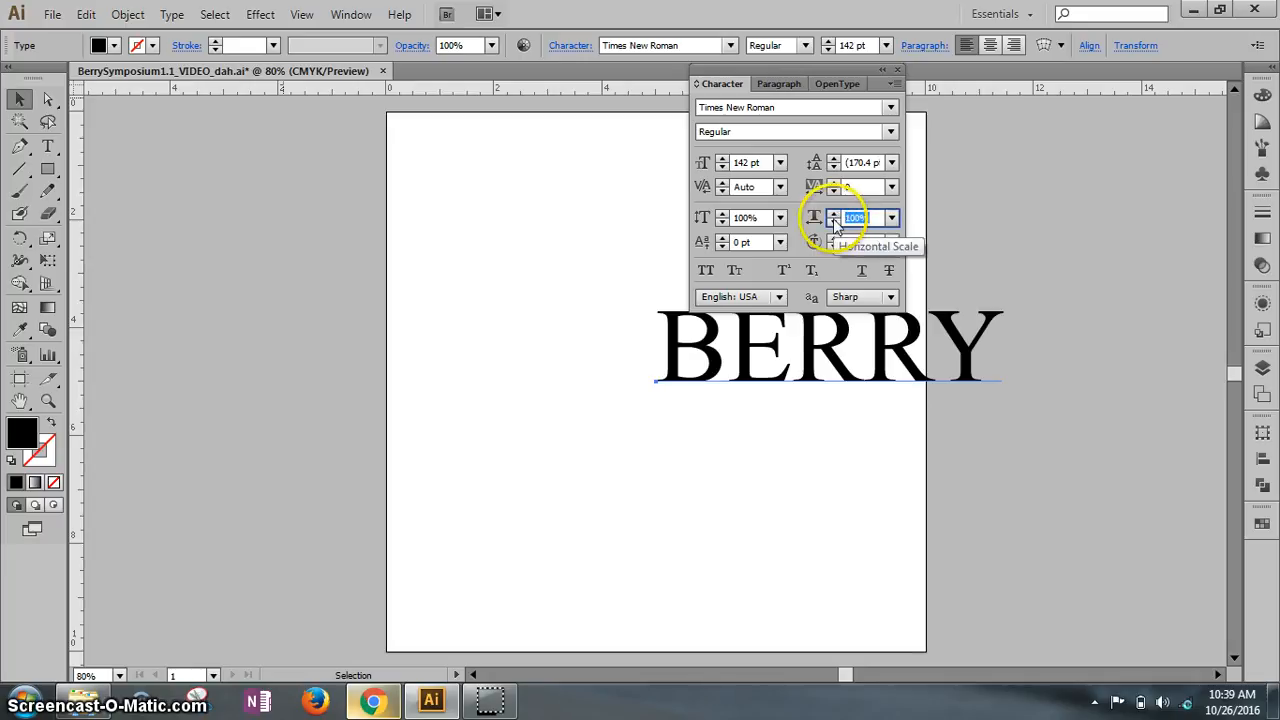
text(90)
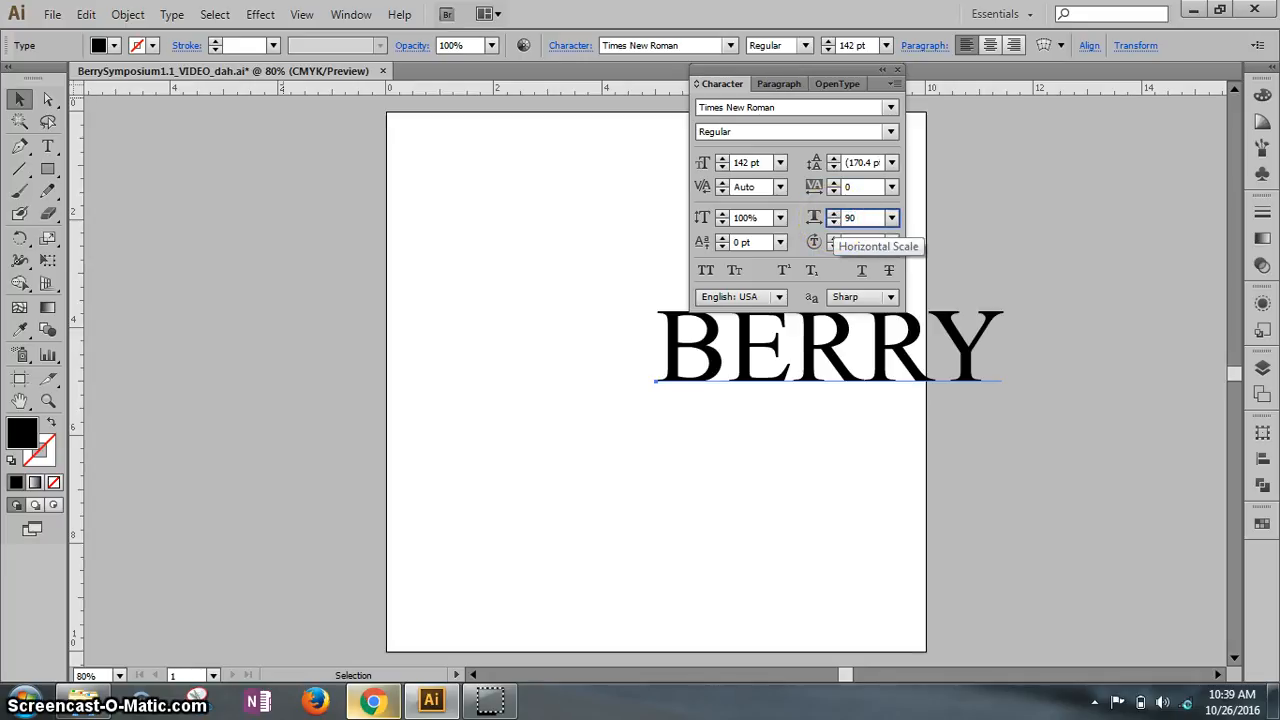
key(Return)
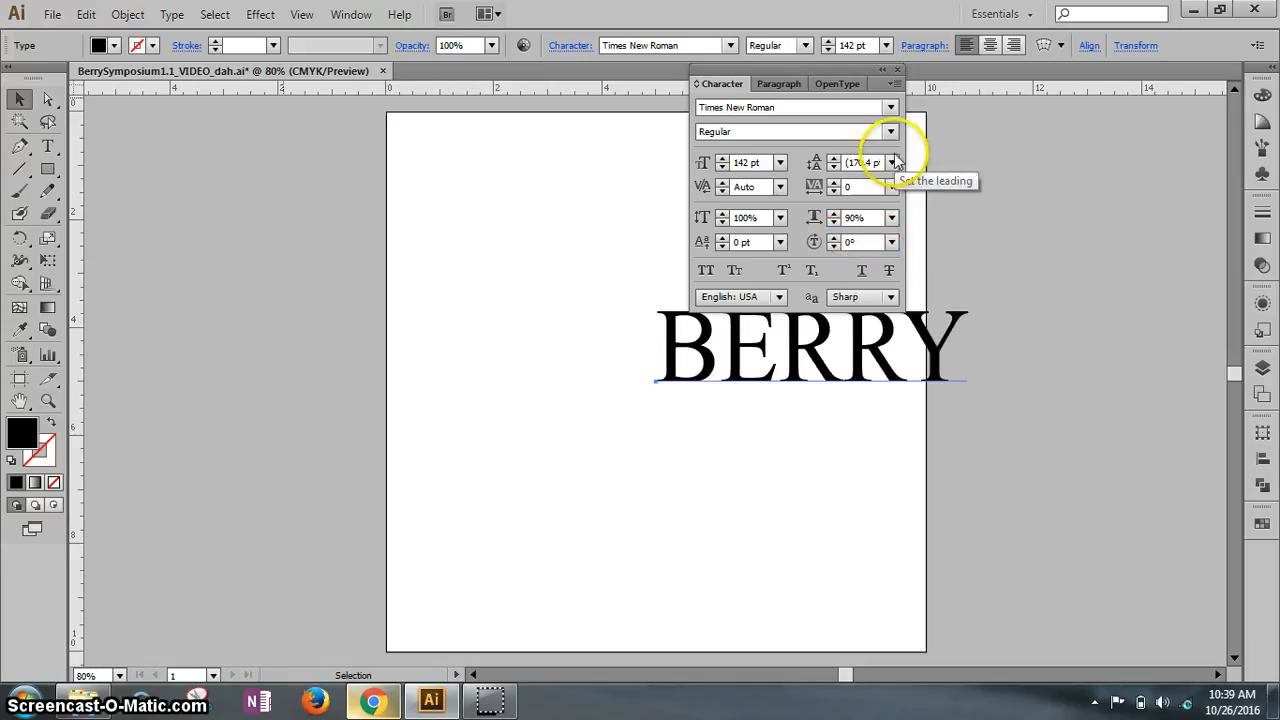
Step: Close the Character settings and save the document with the text deselected
click(896, 71)
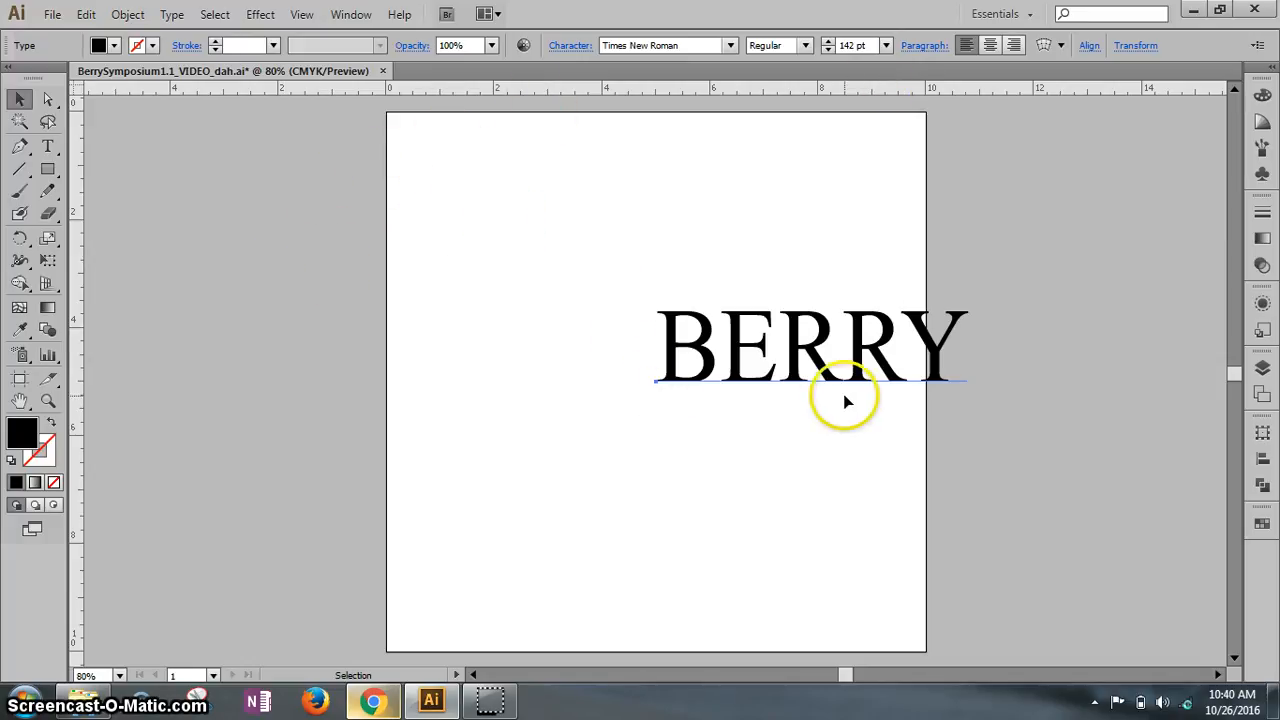
click(444, 218)
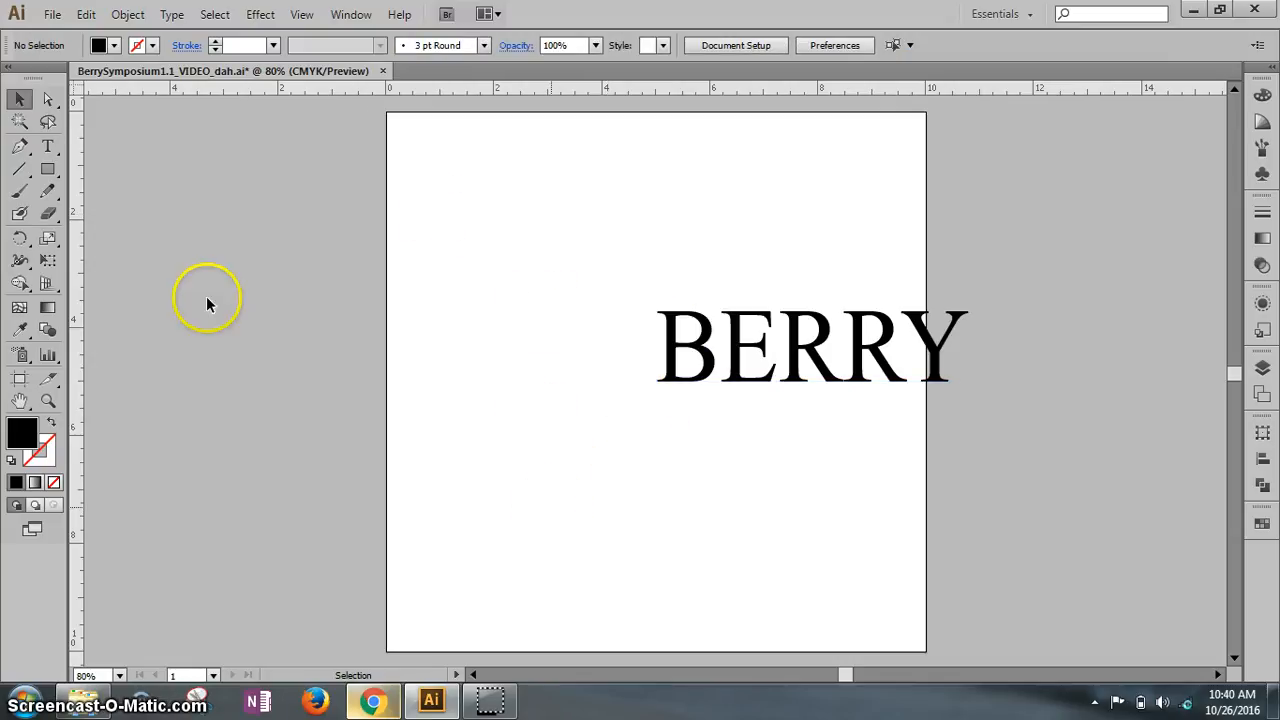
click(52, 16)
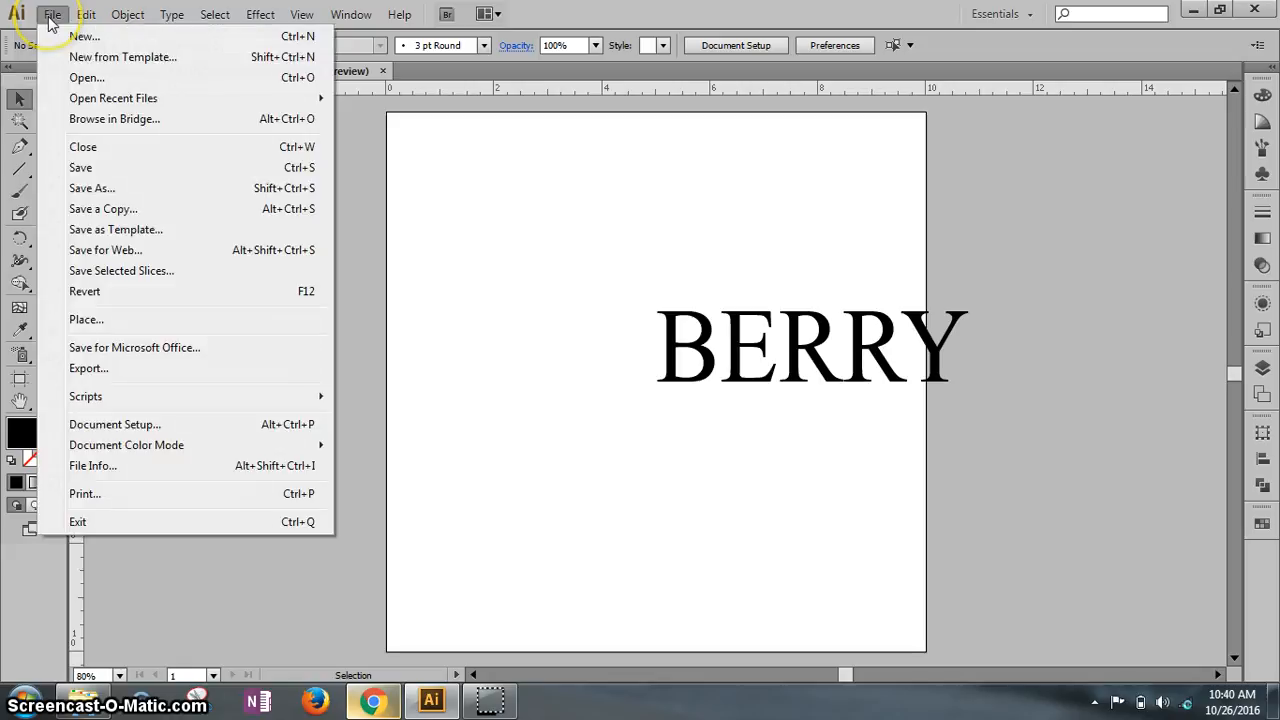
click(87, 173)
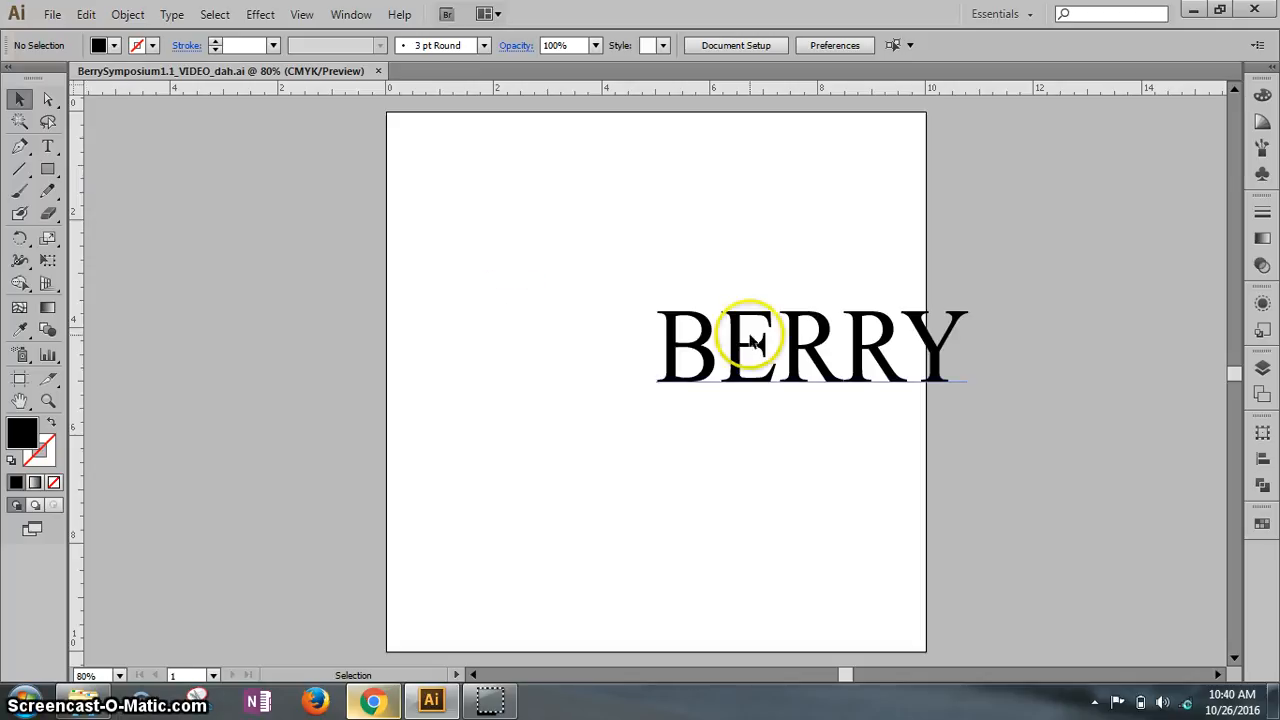
Step: Move the BERRY text left so it sits fully inside the artboard, roughly centred horizontally
drag(749, 337, 589, 342)
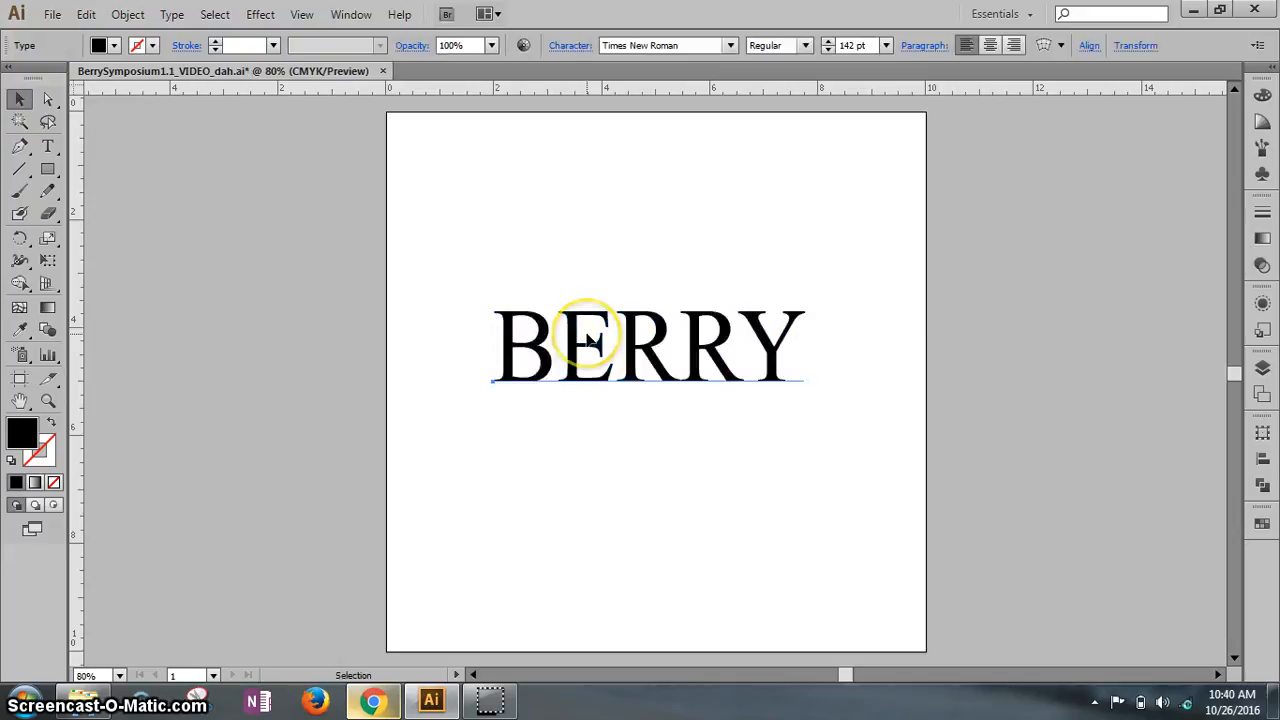